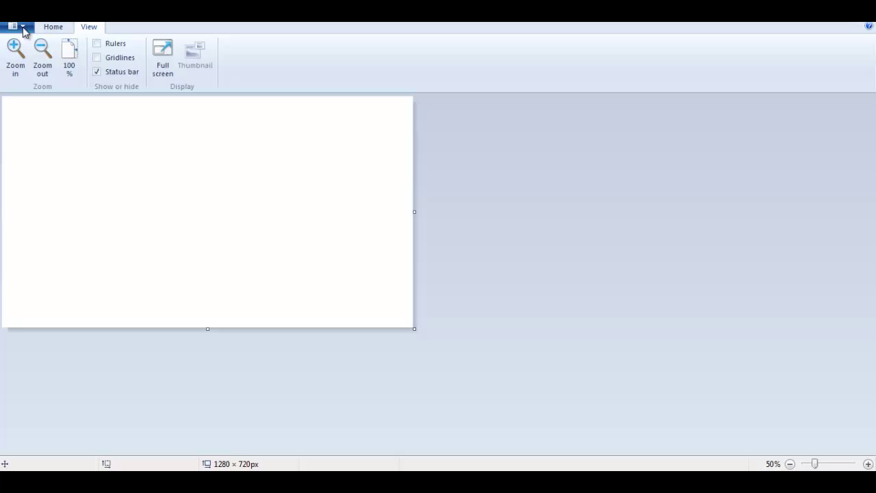
Step: Open the rainbow splash wallpaper from Pictures > 1 _ A_ Paint and zoom out to 50%
click(21, 27)
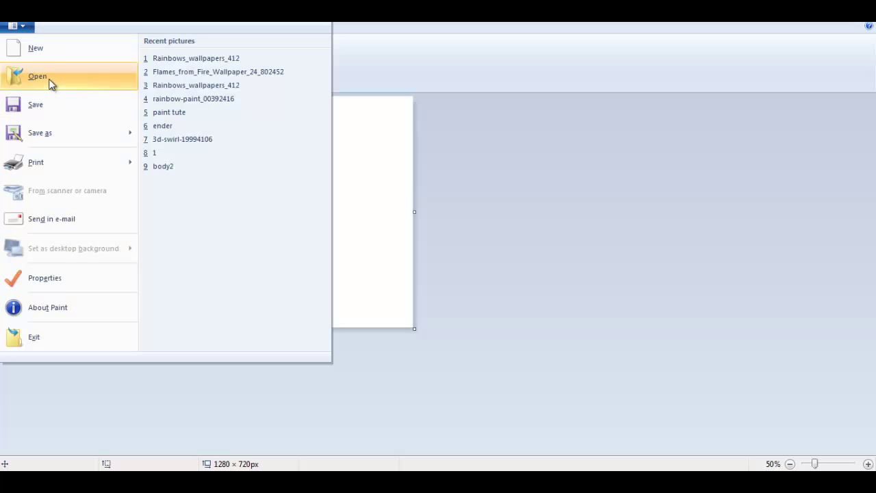
click(52, 81)
click(50, 201)
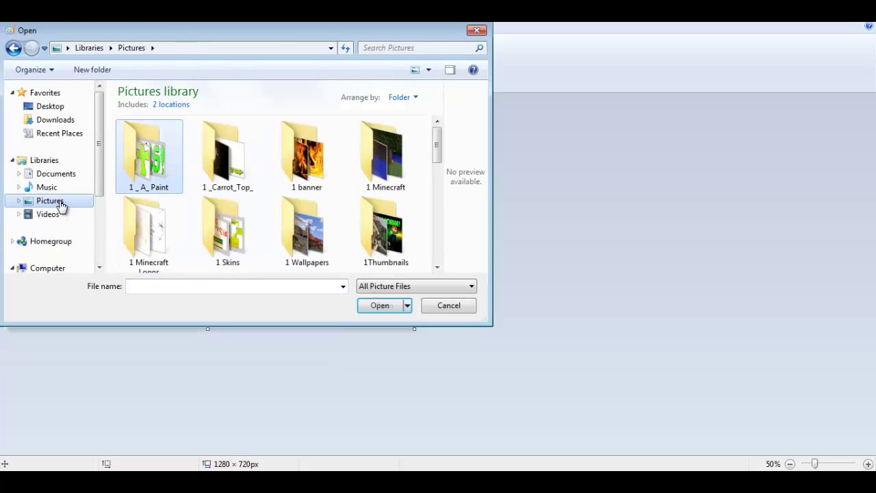
click(149, 156)
double_click(173, 161)
double_click(224, 248)
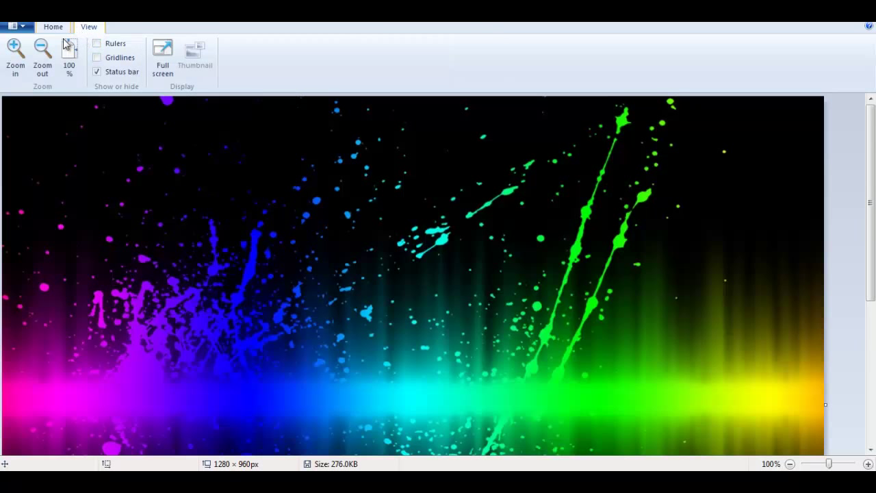
click(43, 65)
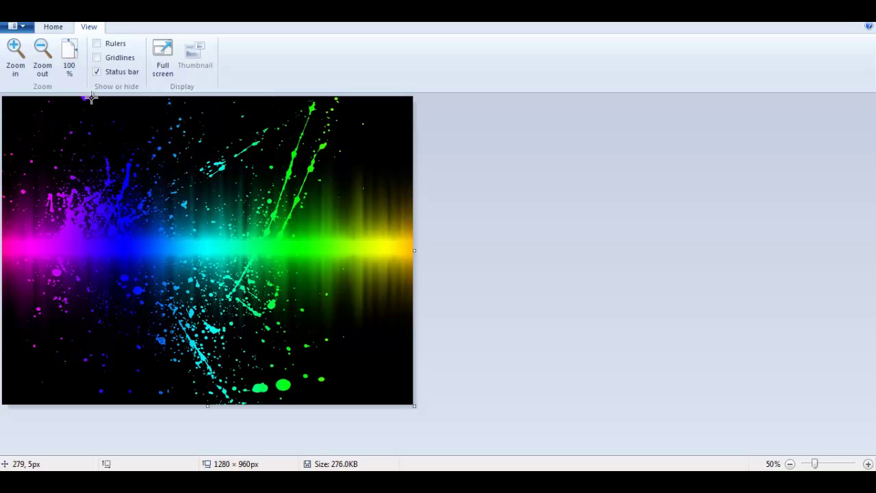
Step: Resize the picture to 50% with aspect ratio kept, giving 640 × 480 px
click(53, 26)
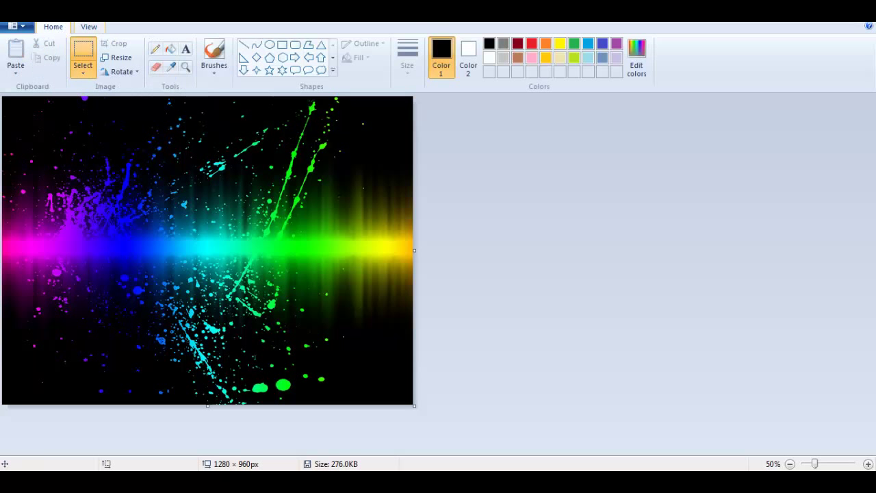
click(121, 57)
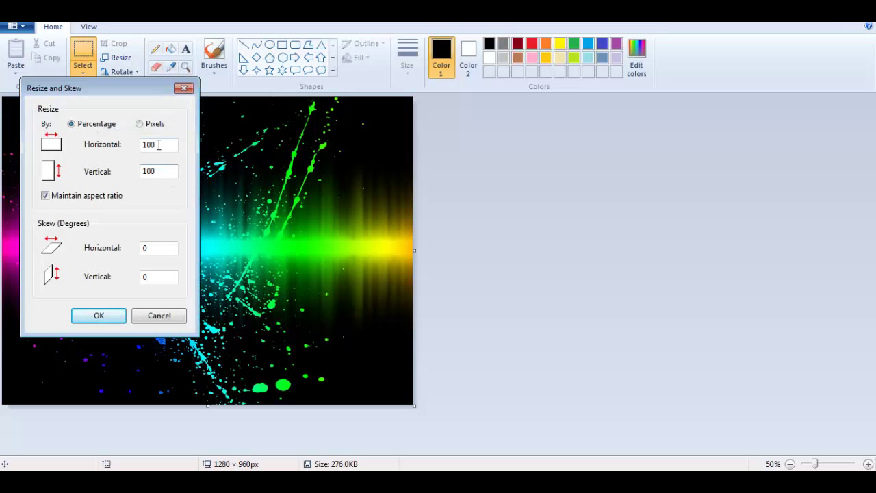
drag(159, 145, 129, 149)
text(50)
key(Return)
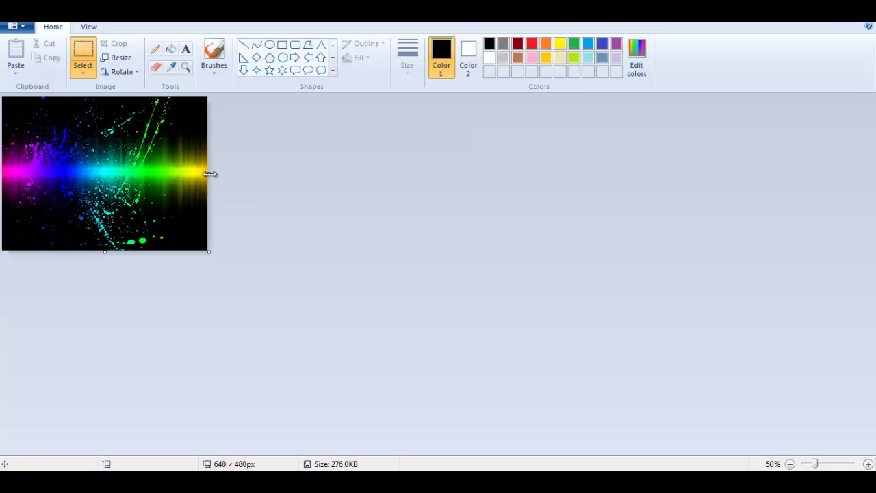
Step: Extend the canvas rightward to 1280 px wide and downward to 720 px tall
drag(209, 174, 416, 187)
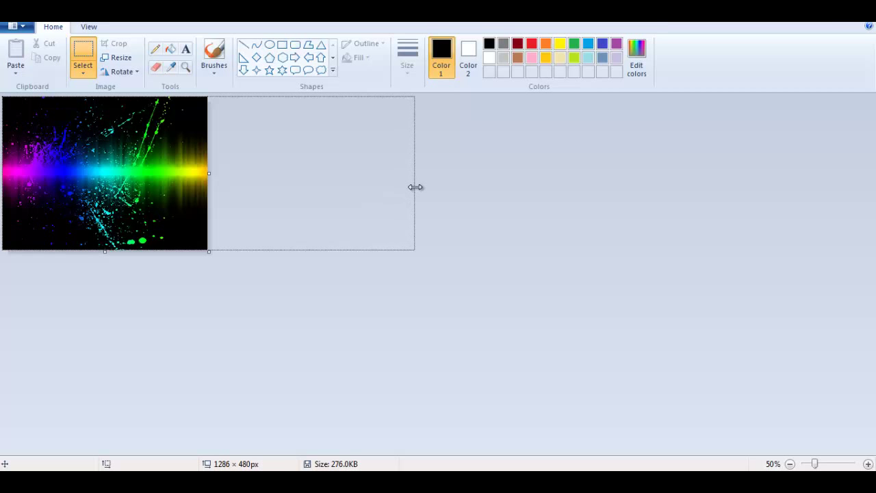
drag(416, 187, 412, 184)
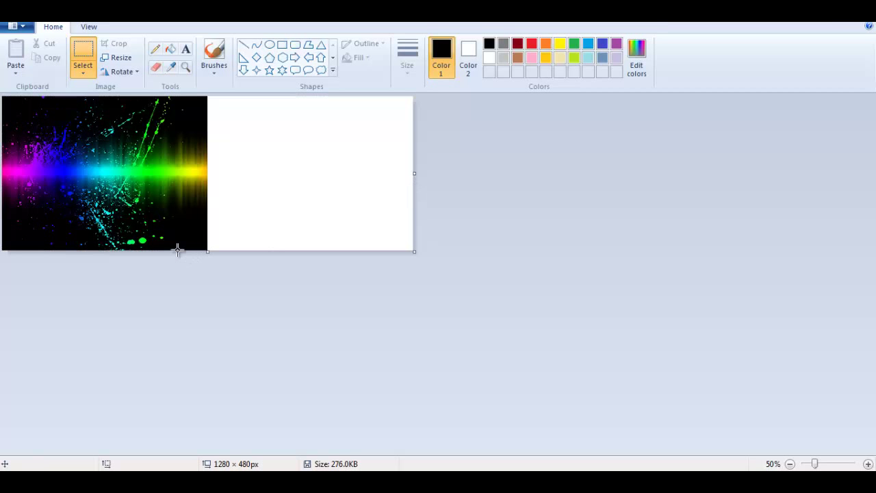
drag(207, 252, 210, 328)
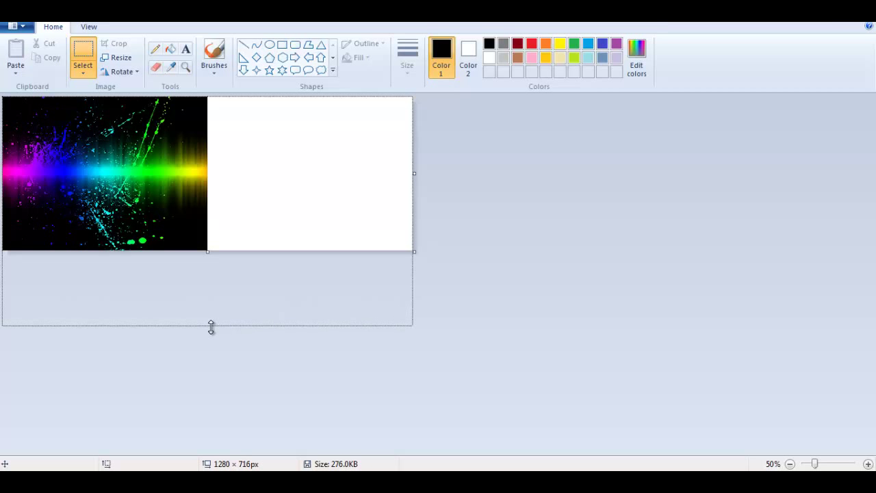
drag(210, 328, 208, 328)
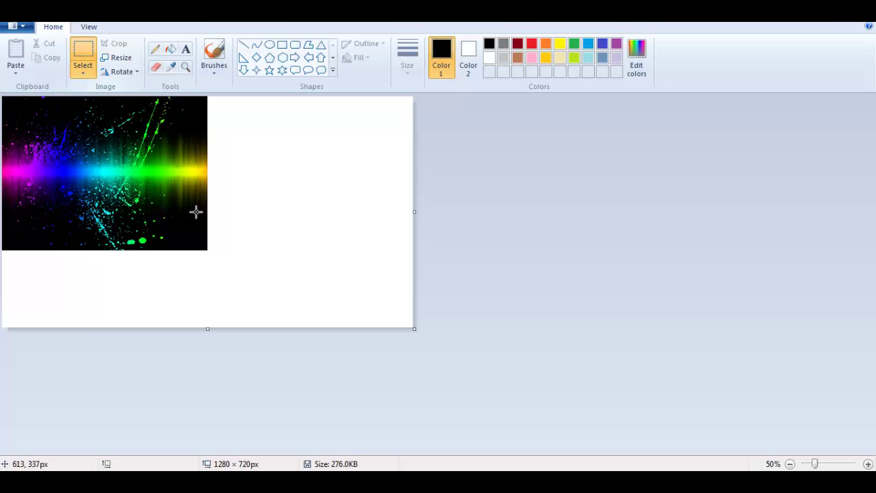
Step: Select the splash picture and drag its corner to the canvas's bottom-right corner to fill 1280 × 720
drag(209, 251, 2, 98)
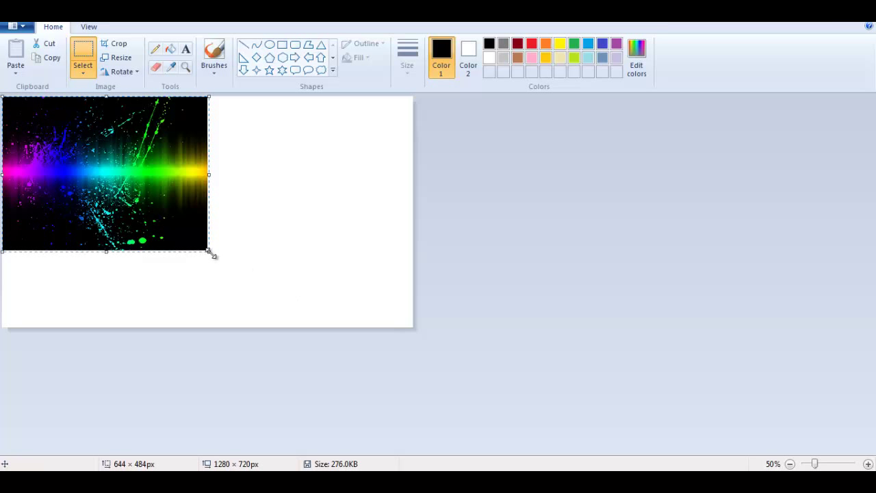
mouse_move(209, 252)
mouse_down()
mouse_move(395, 316)
mouse_move(418, 334)
mouse_up()
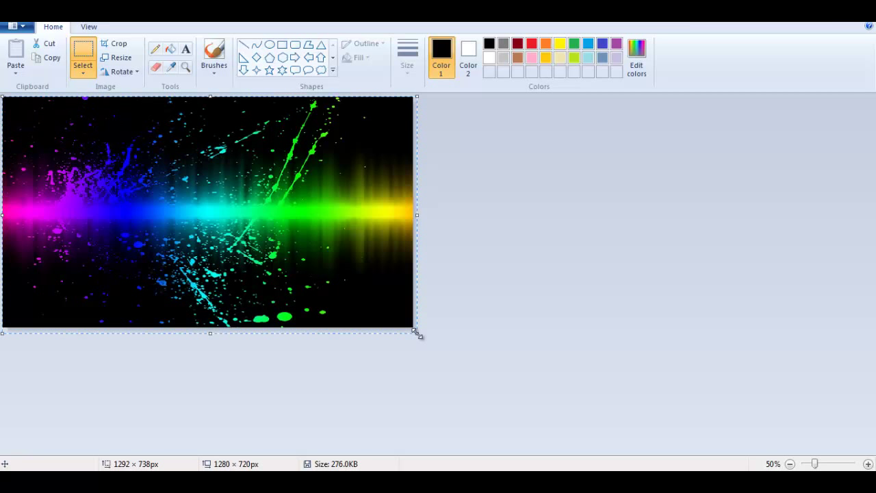
click(489, 239)
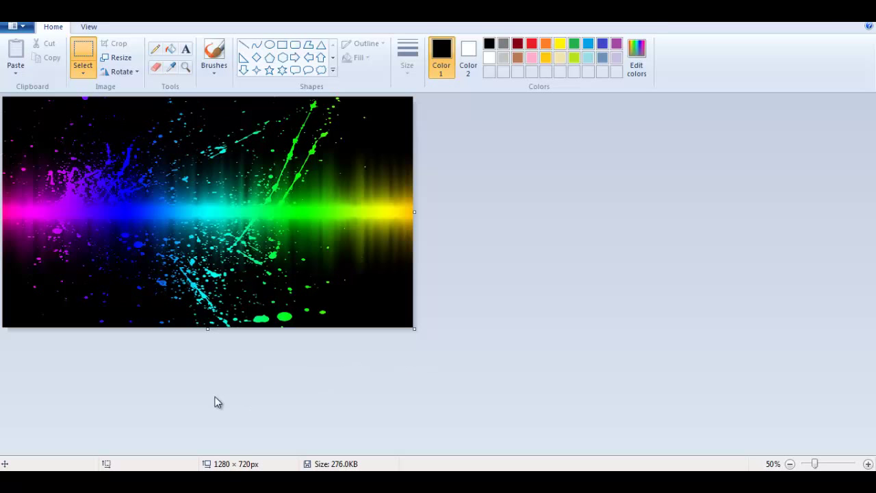
key(alt+Tab)
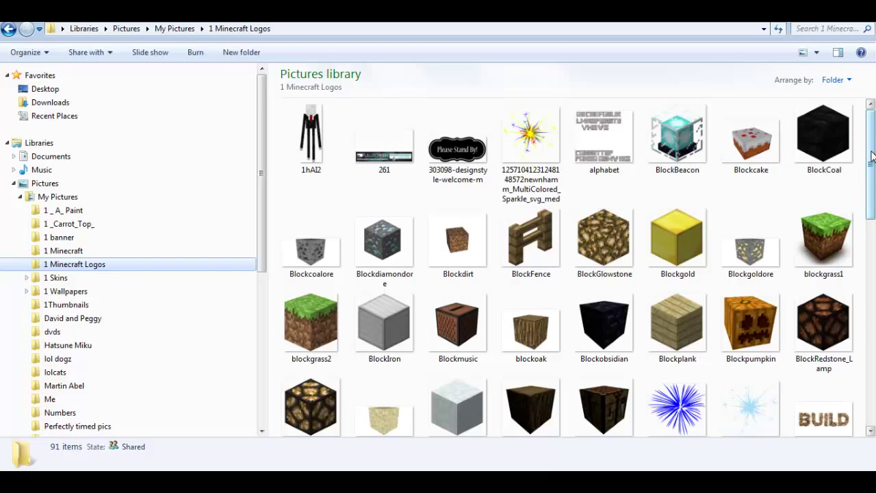
drag(870, 156, 871, 260)
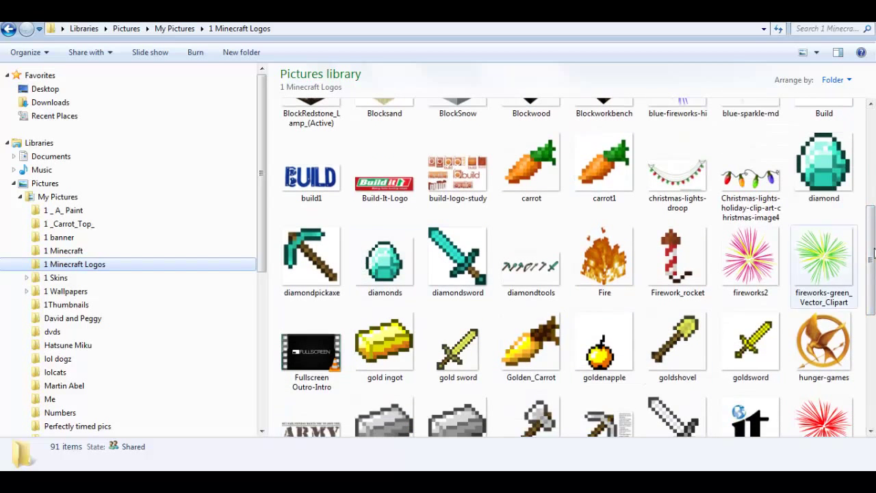
scroll(616, 274, down, 3)
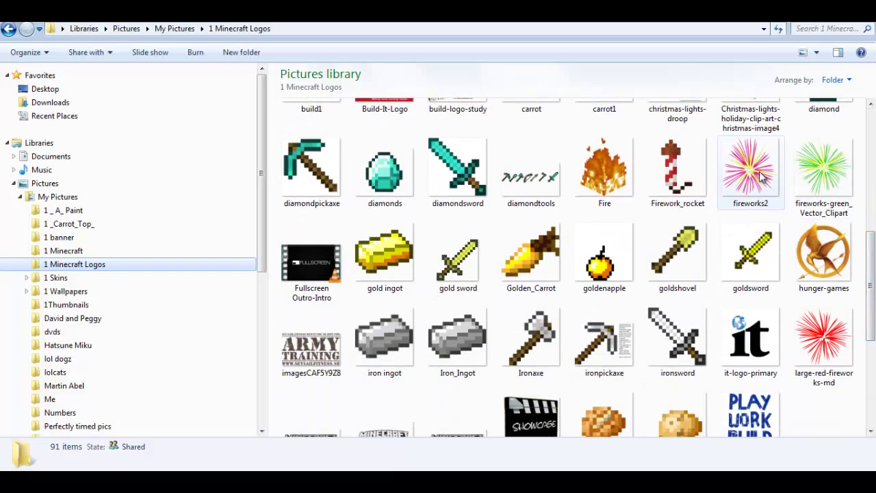
drag(870, 273, 871, 370)
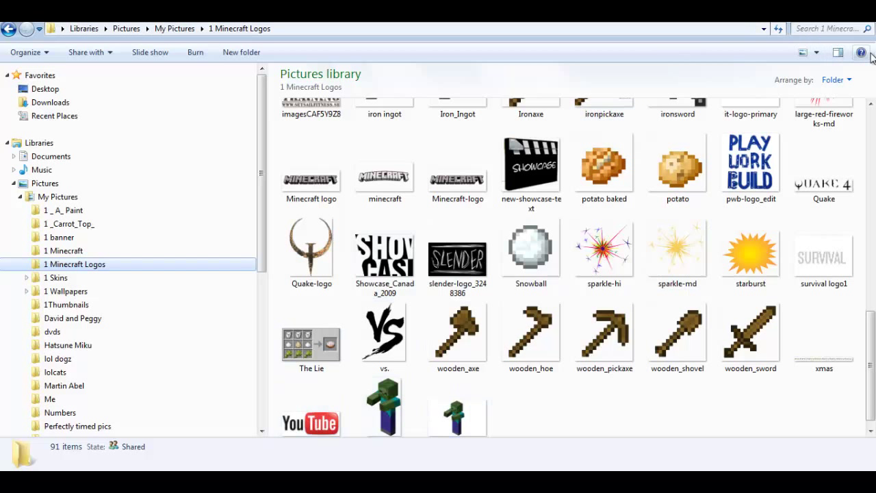
key(alt+Tab)
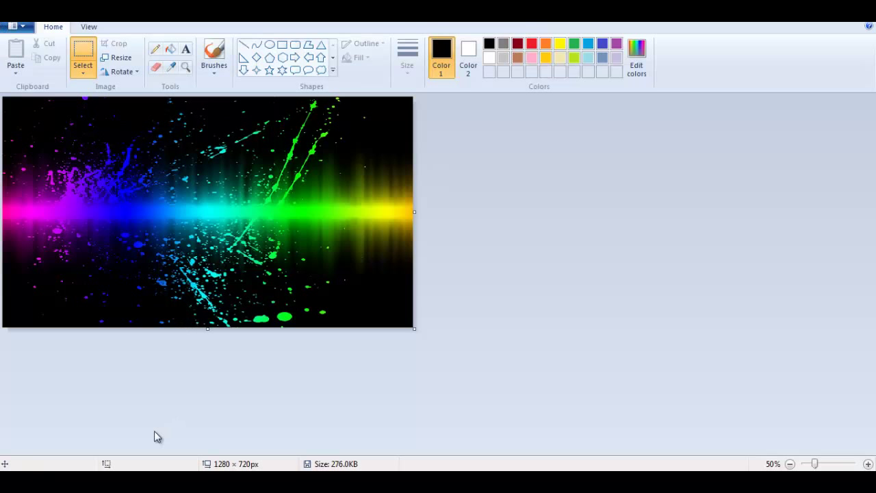
key(alt+Tab)
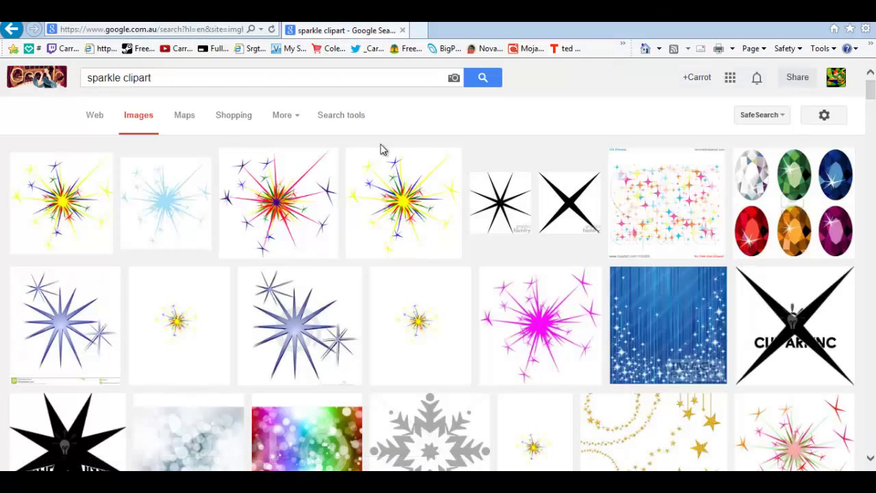
click(74, 197)
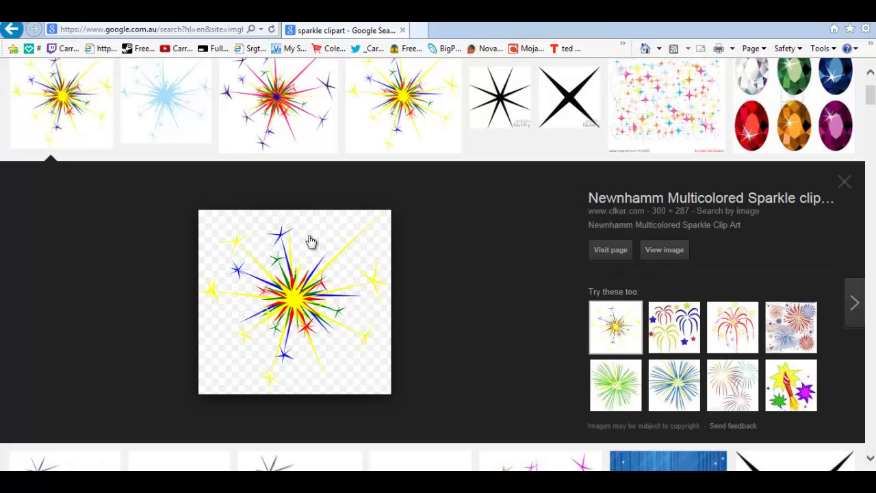
click(847, 189)
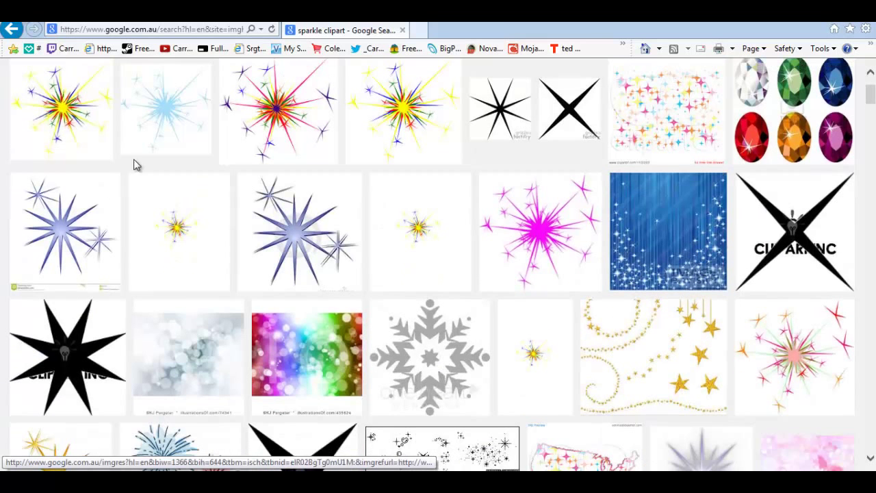
click(65, 150)
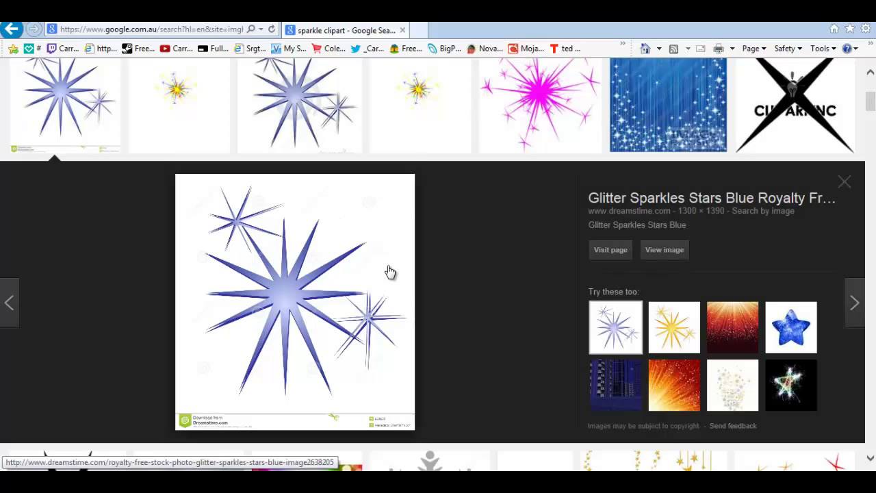
click(849, 188)
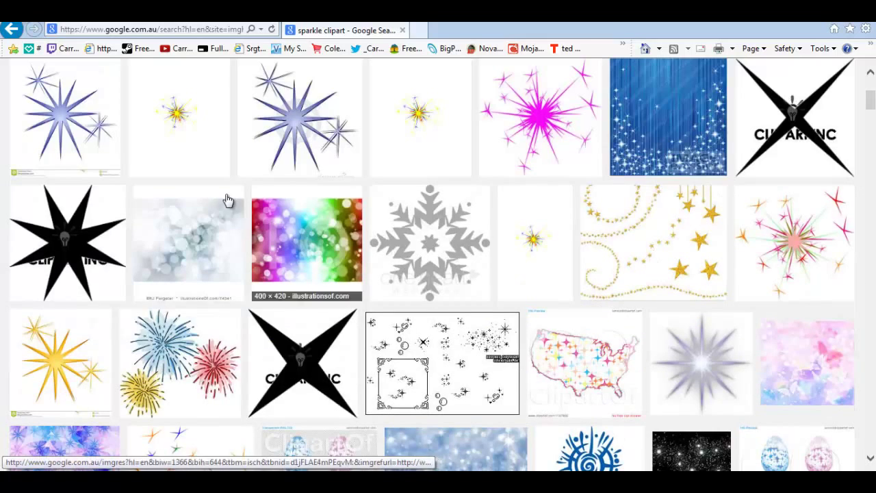
scroll(185, 135, up, 3)
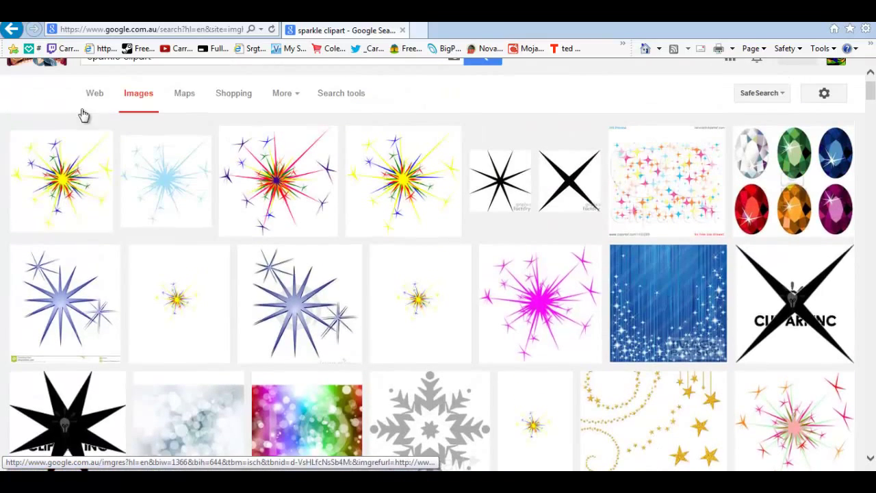
click(74, 176)
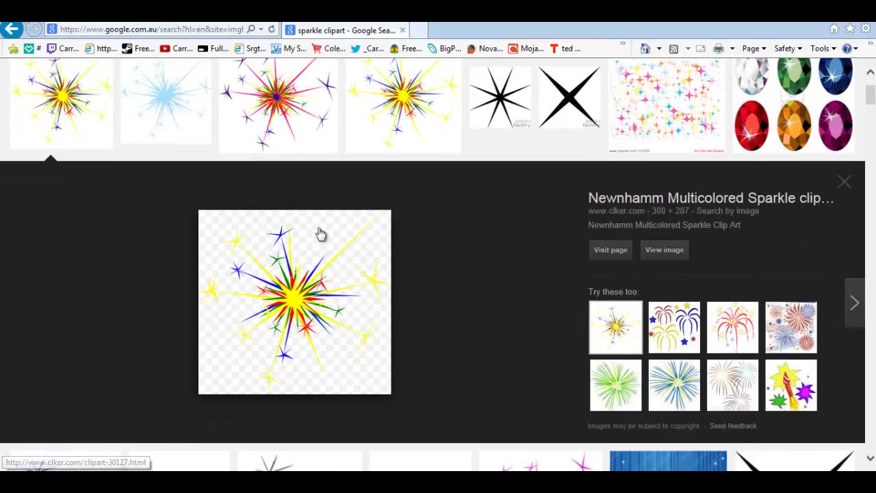
click(846, 186)
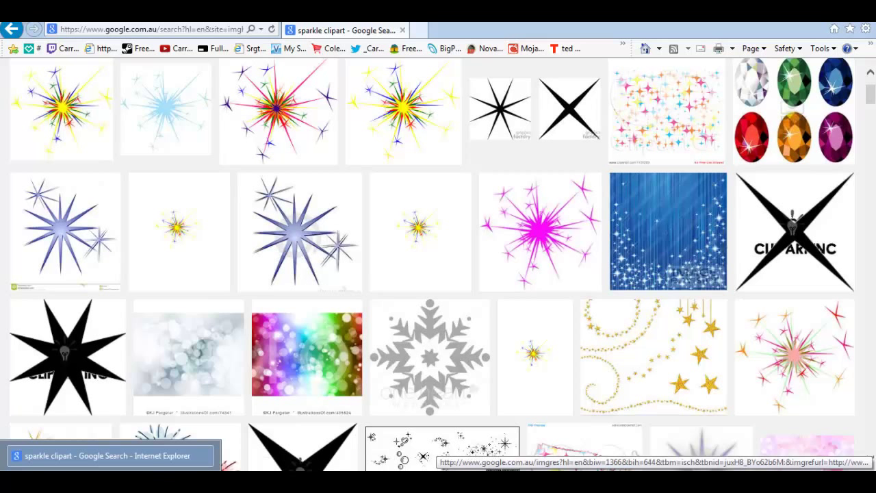
Step: Turn on Transparent selection from the Select dropdown
click(575, 455)
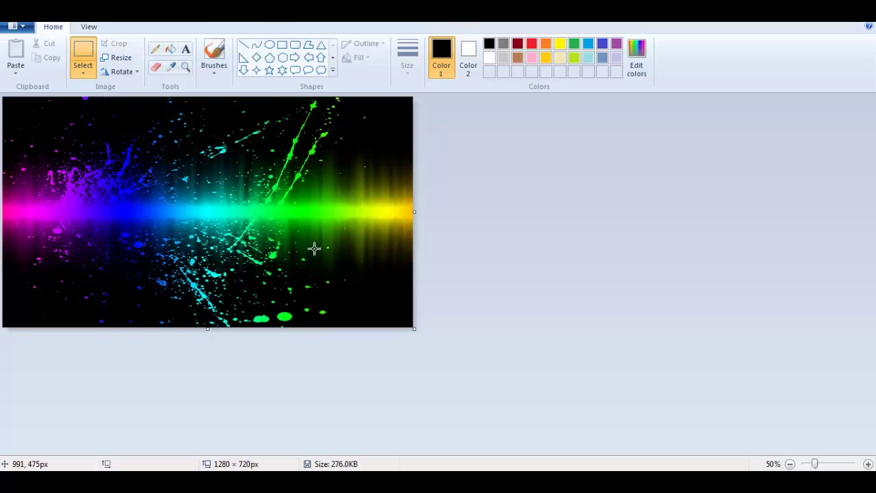
click(21, 75)
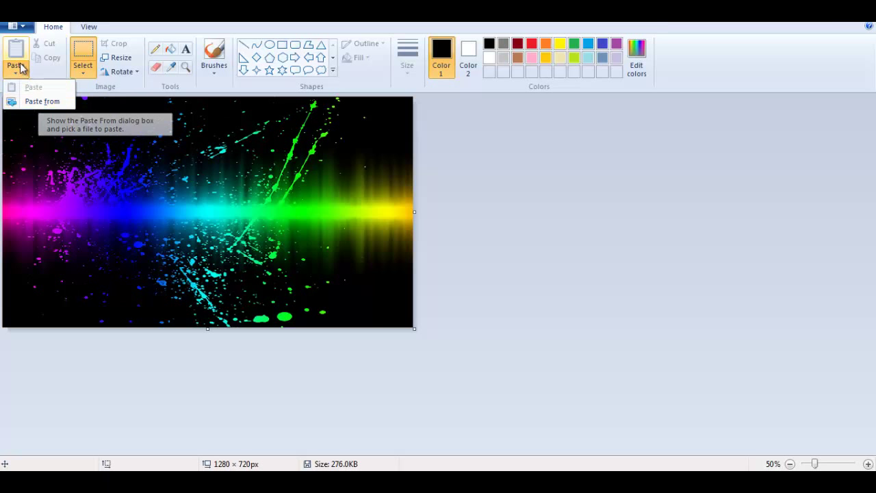
click(87, 72)
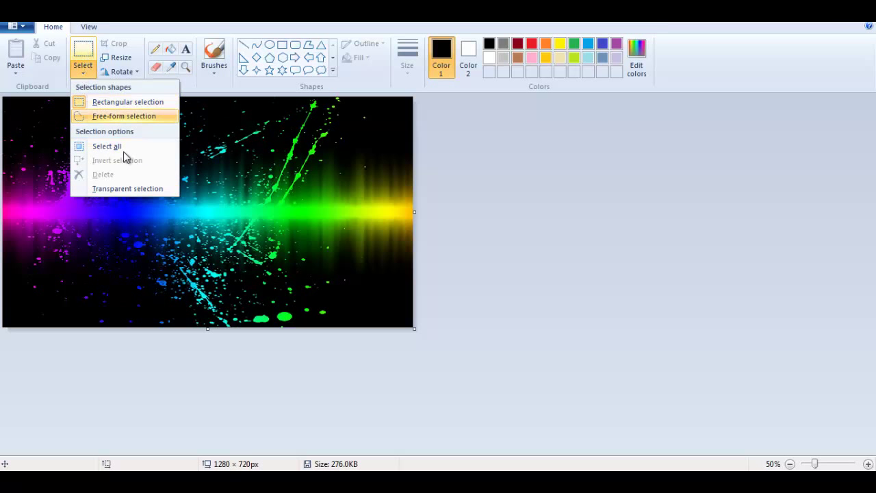
click(107, 190)
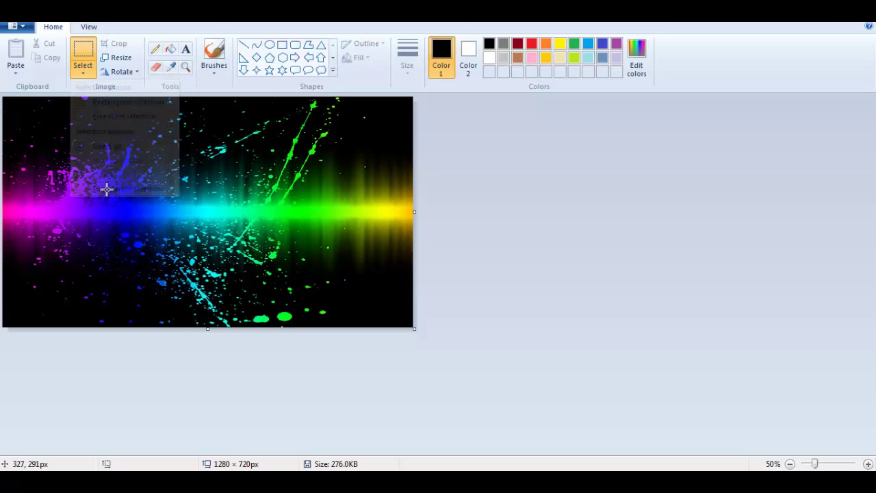
Step: Paste the ICT-Paint palette image from file, centre it on the canvas, and enlarge it
click(16, 73)
click(41, 103)
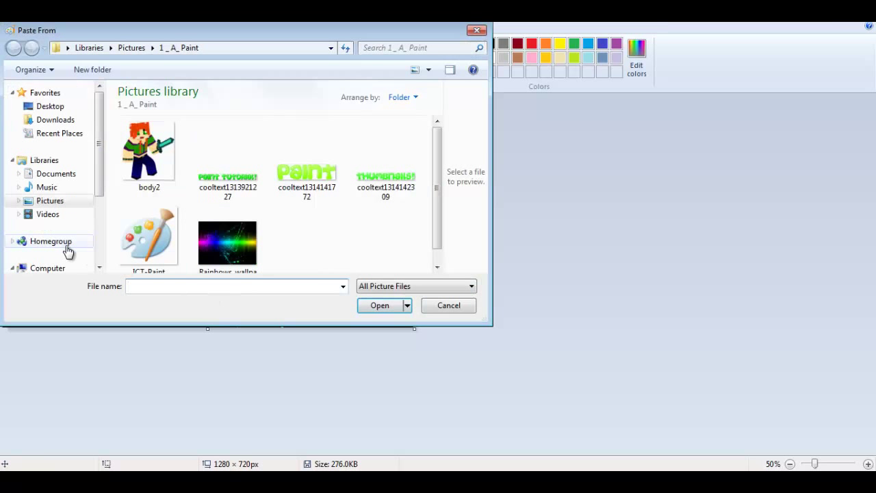
double_click(152, 233)
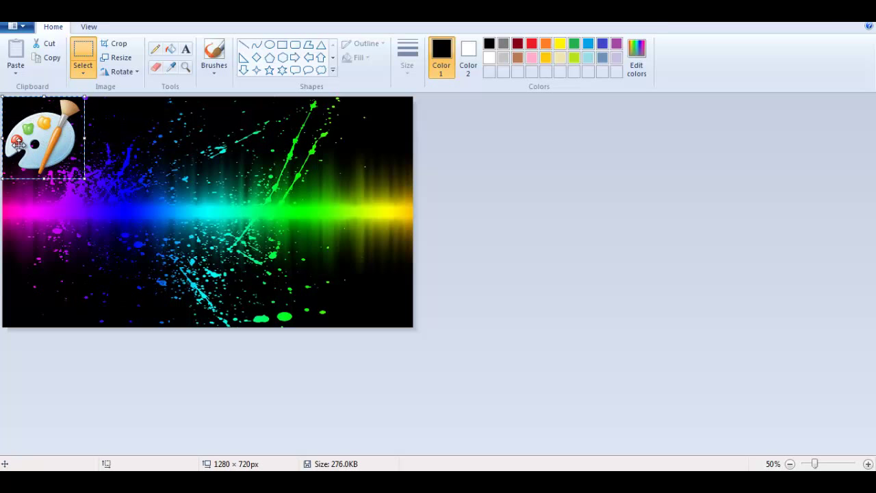
mouse_move(39, 140)
mouse_down()
mouse_move(166, 164)
mouse_move(217, 213)
mouse_up()
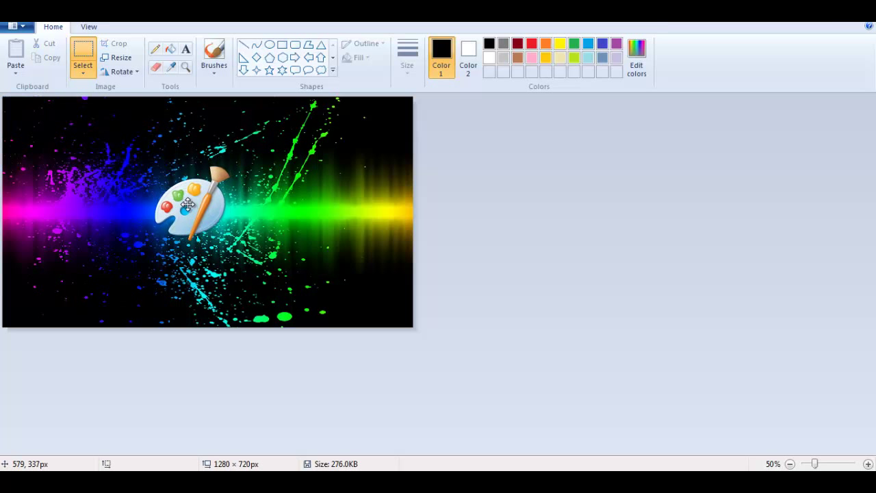
drag(235, 245, 280, 276)
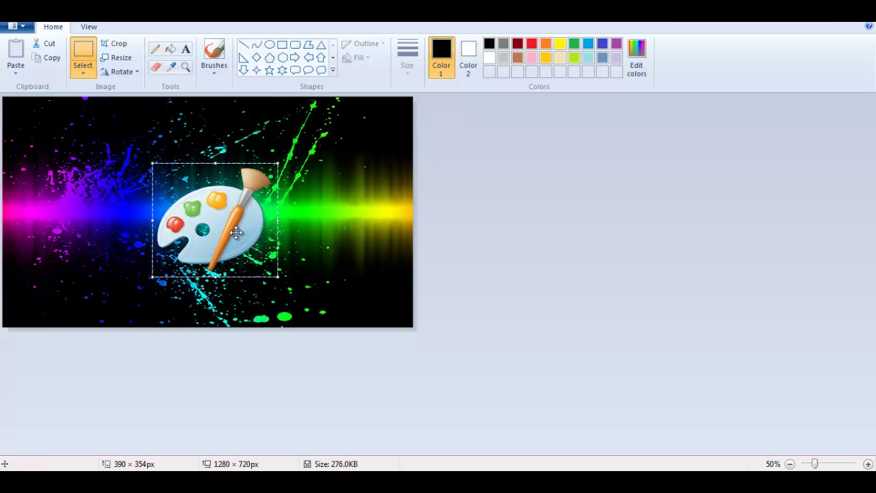
click(308, 295)
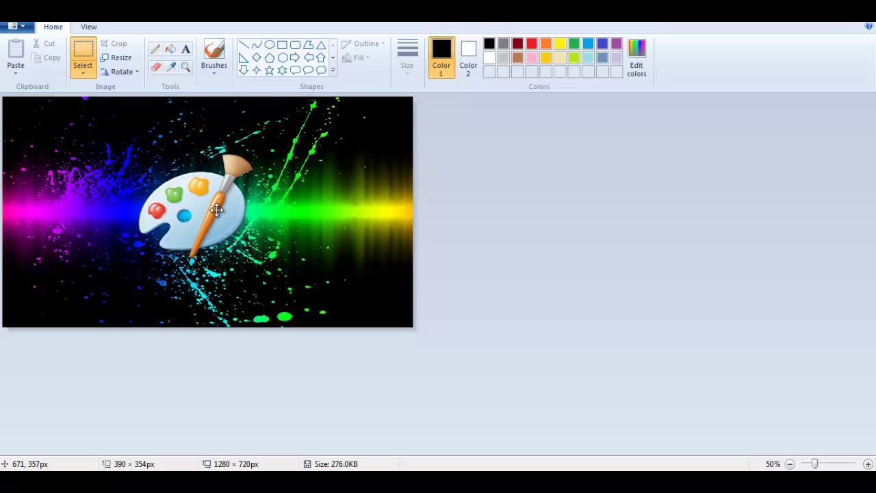
drag(218, 213, 214, 213)
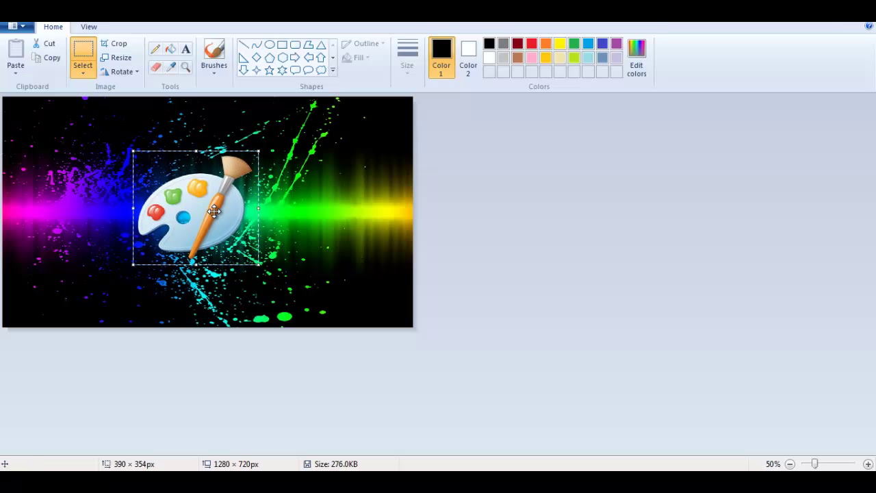
click(260, 269)
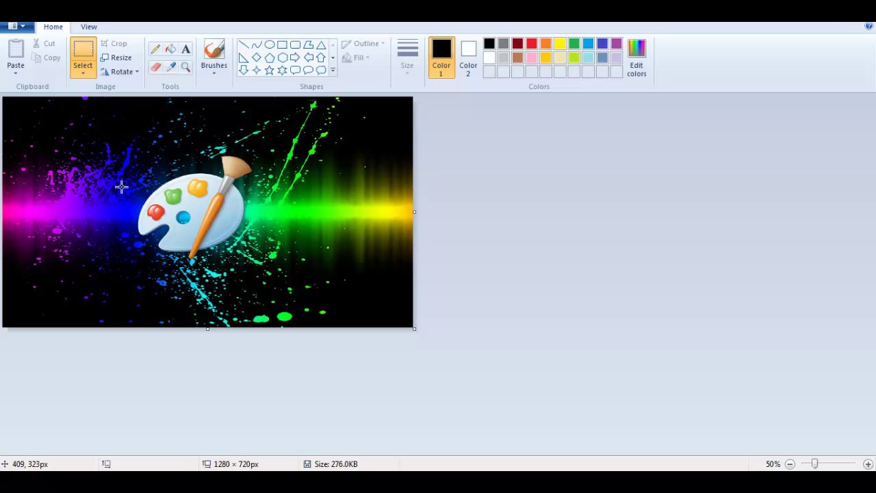
Step: Paste the body2 character from file and place it left of the palette
click(20, 74)
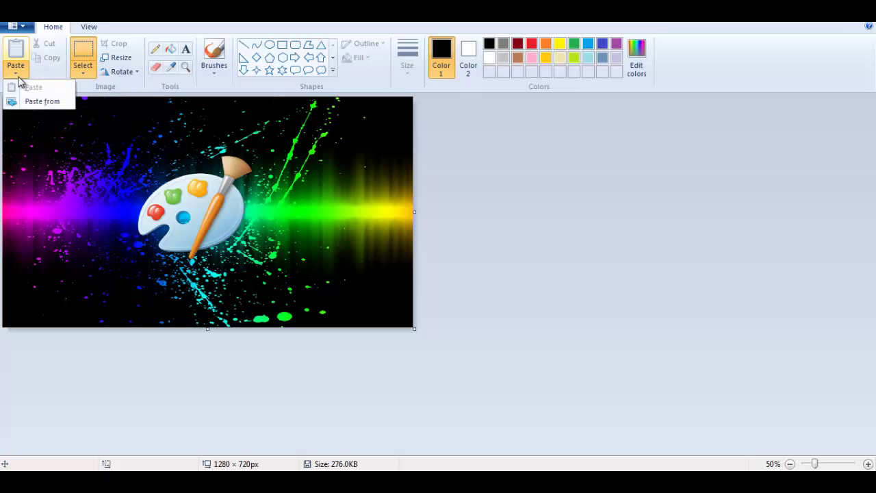
click(31, 102)
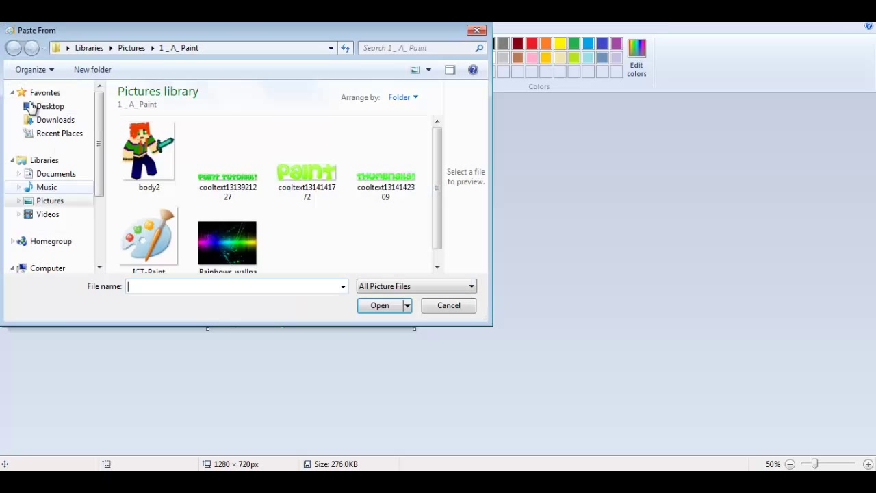
click(147, 152)
double_click(148, 152)
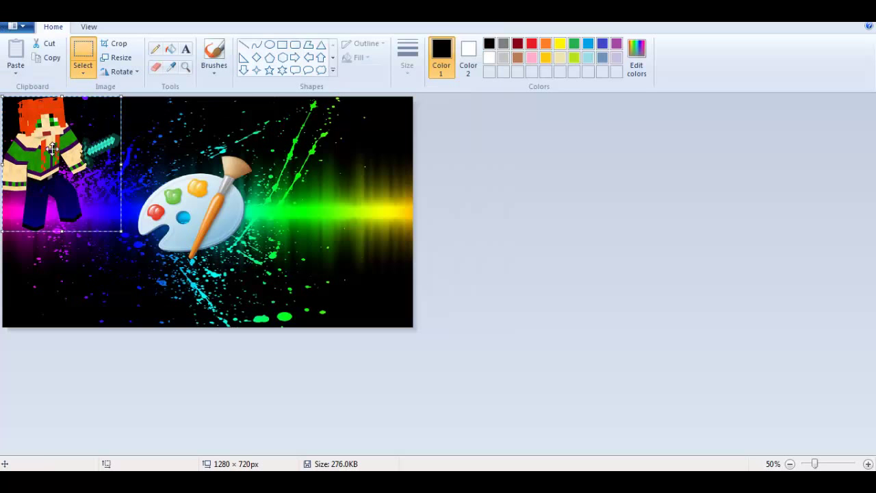
drag(72, 167, 94, 201)
click(260, 157)
Step: Paste a second body2 copy, flip it horizontally, and place it right of the palette
click(16, 71)
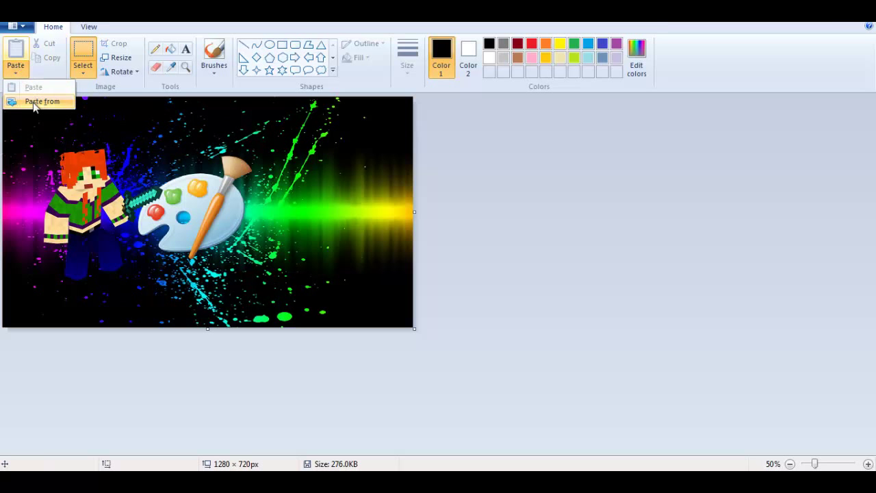
click(38, 103)
double_click(150, 154)
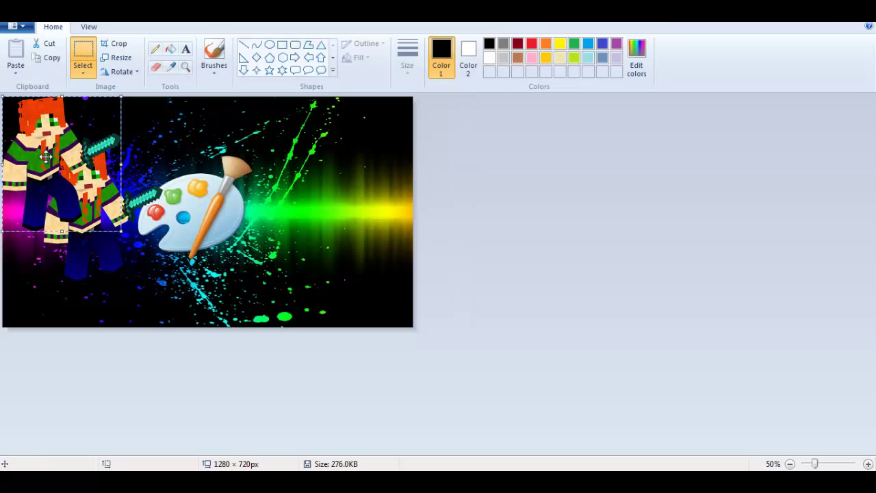
drag(68, 157, 294, 199)
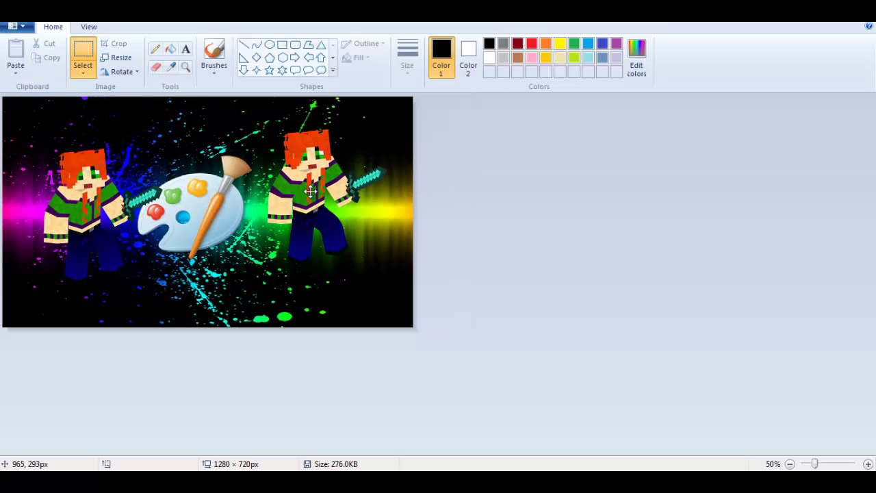
click(123, 72)
click(144, 144)
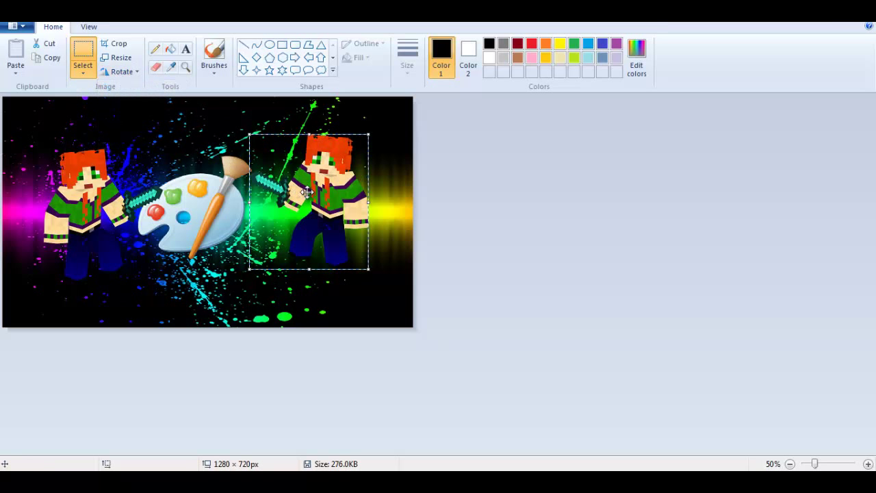
drag(311, 202, 296, 202)
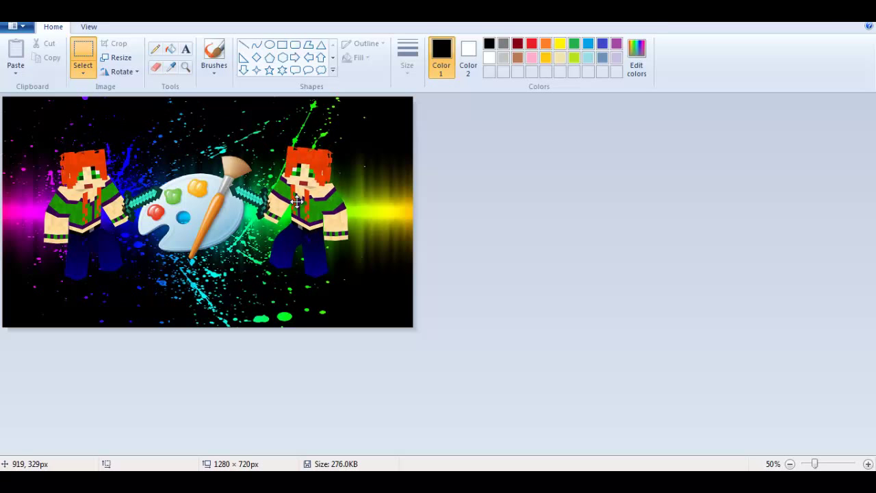
click(157, 124)
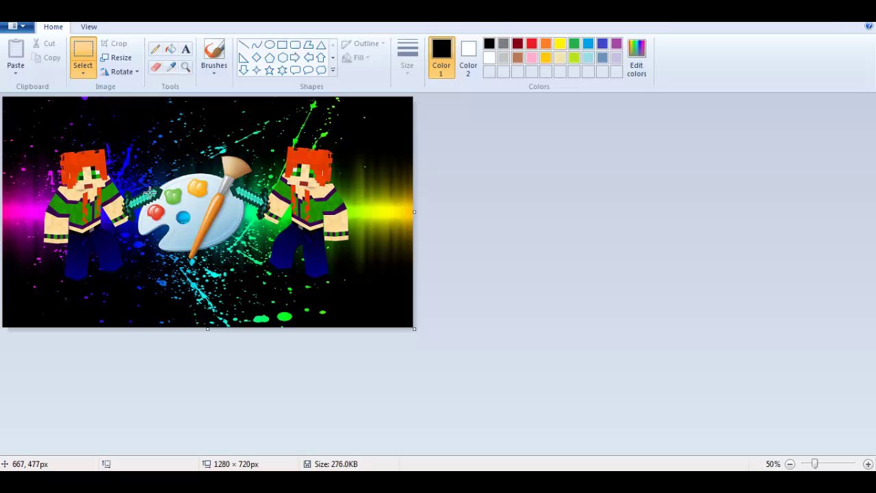
Step: Paste the 'Paint tutorial!' cooltext image at top centre and stretch it wider and taller
click(16, 74)
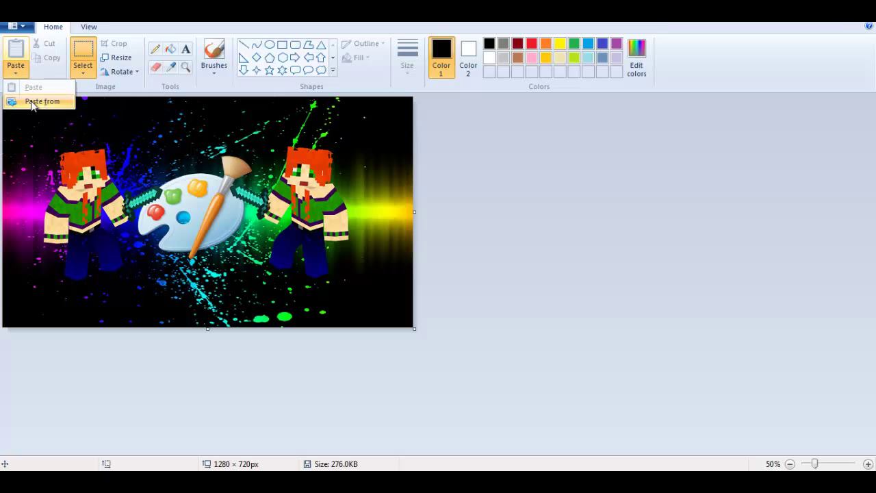
click(31, 101)
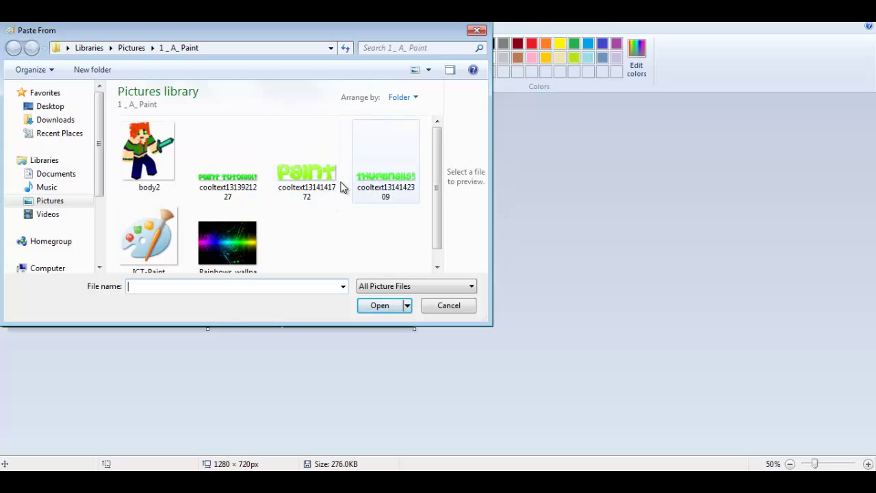
double_click(239, 180)
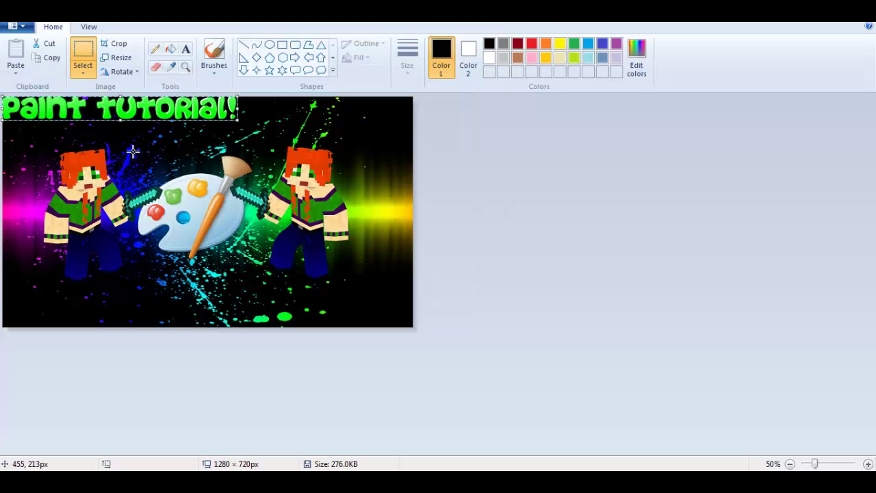
drag(118, 114, 205, 127)
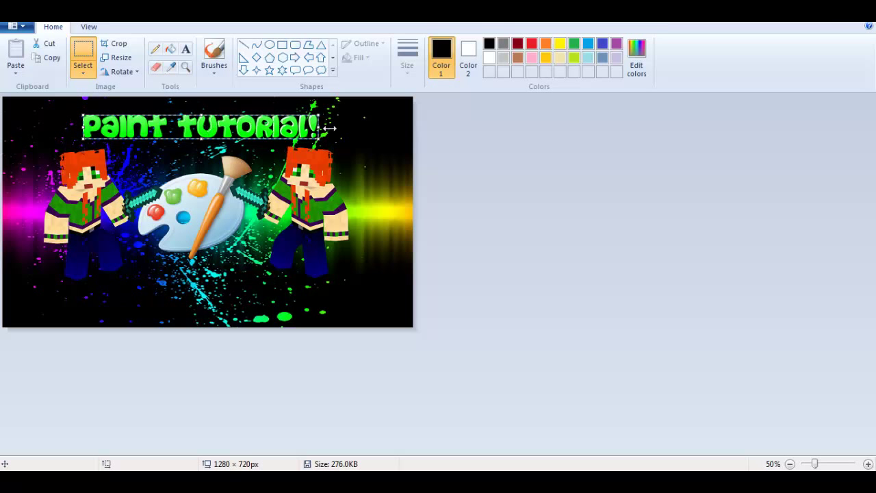
drag(322, 128, 353, 128)
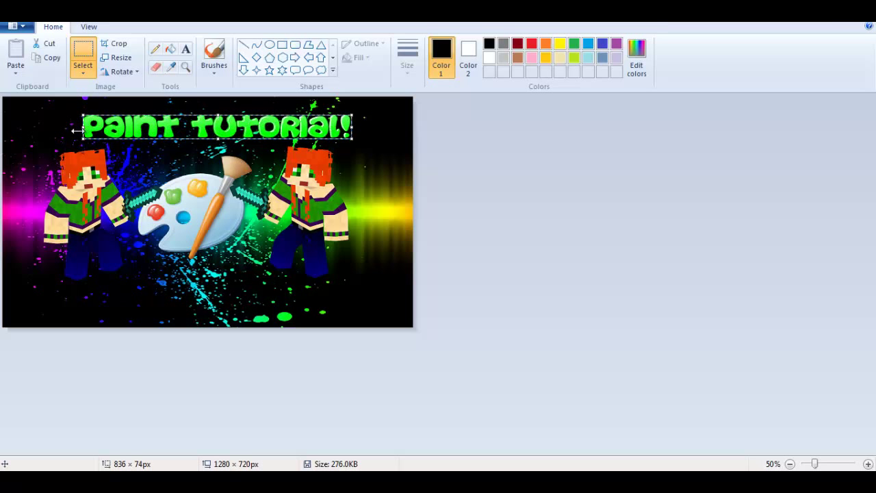
drag(82, 126, 58, 126)
drag(205, 141, 205, 149)
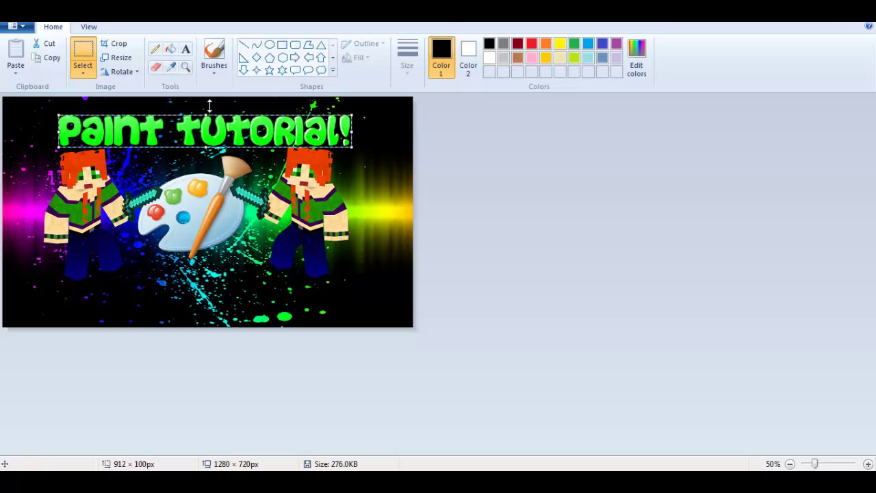
drag(205, 112, 205, 103)
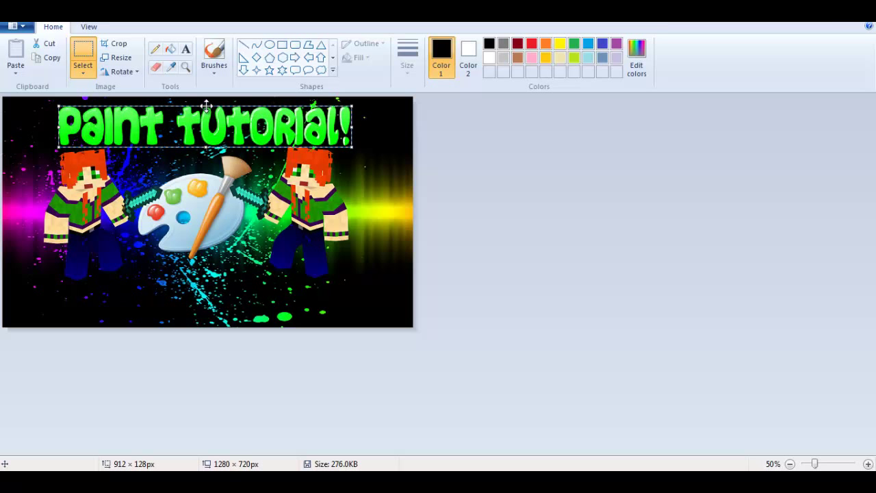
click(369, 267)
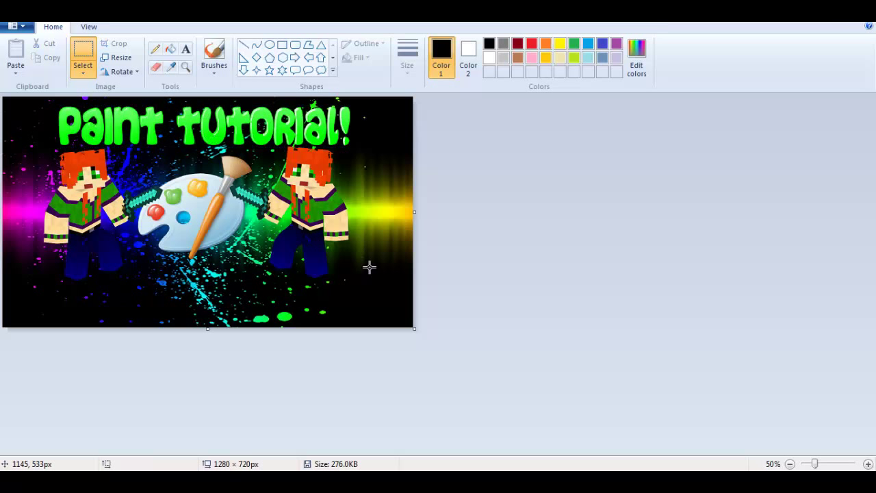
click(19, 73)
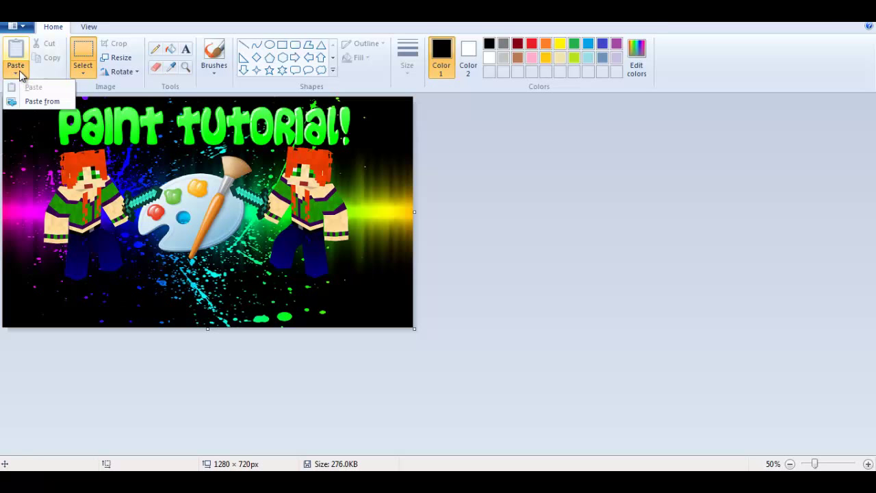
click(31, 105)
double_click(386, 171)
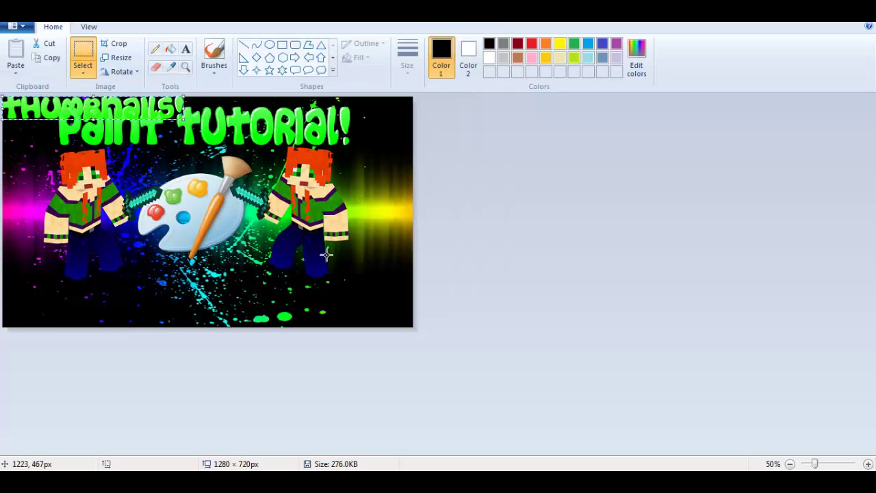
drag(94, 115, 194, 289)
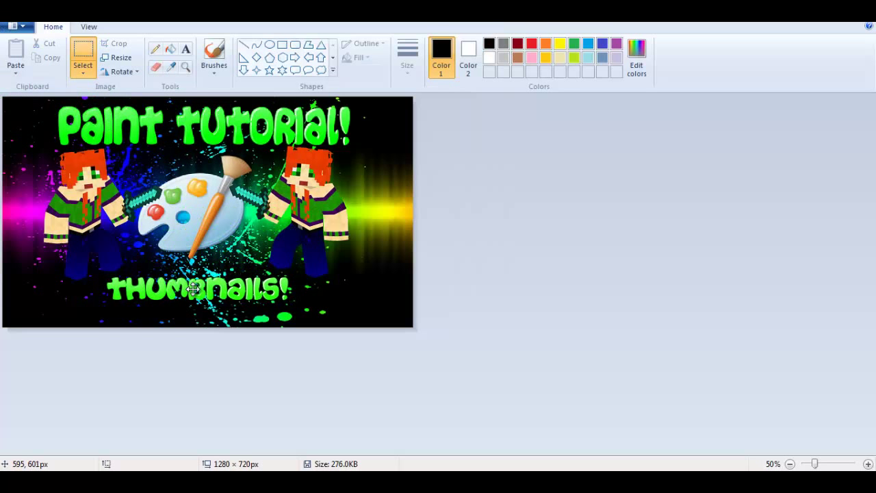
click(350, 272)
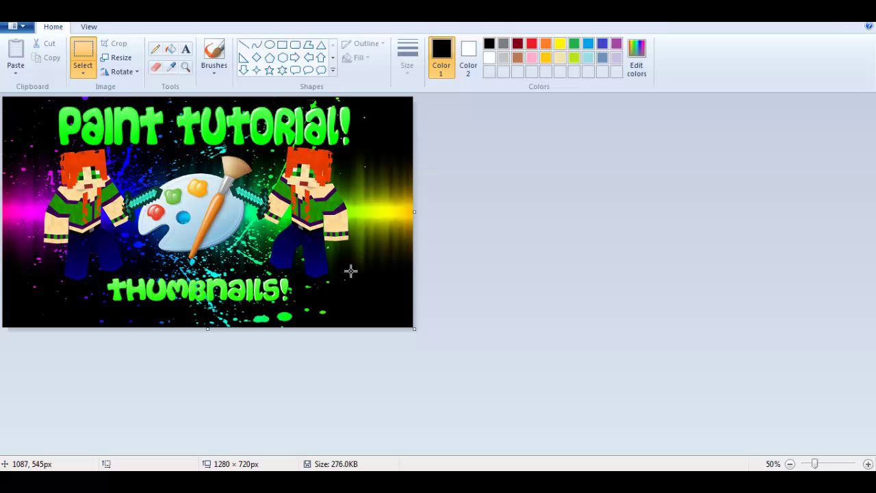